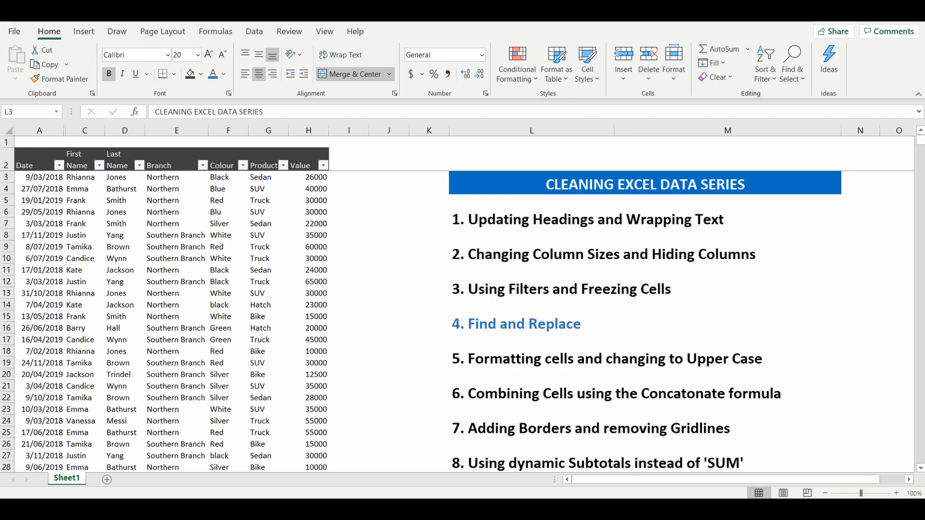
Show the Branch column's filter list, revealing the Northern and Southern Branch variants.
key(Left)
key(Left)
key(Left)
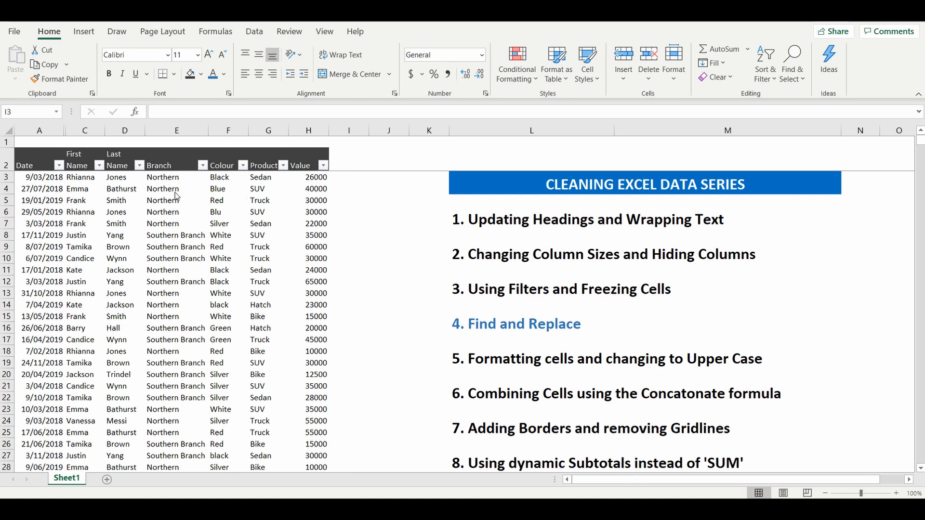
click(203, 165)
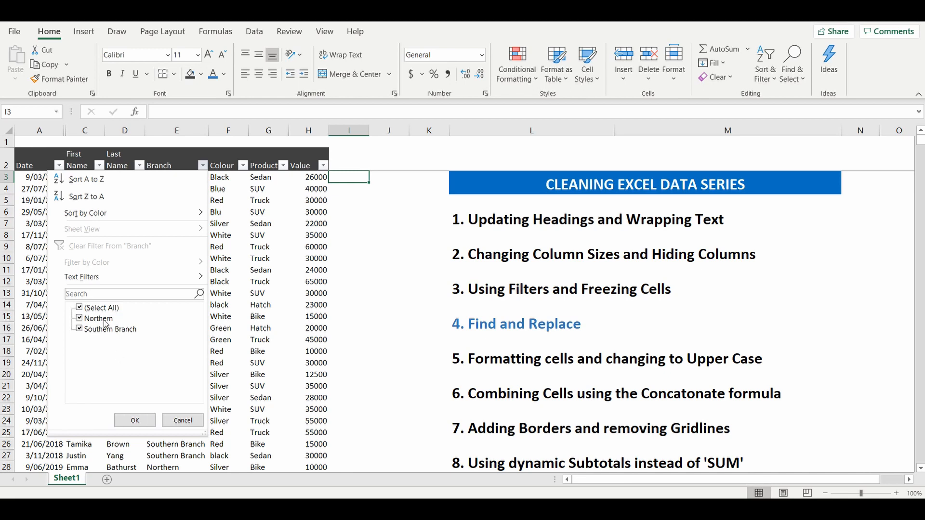
Dismiss the filter, select the whole Branch column and bring up Find and Replace.
click(137, 420)
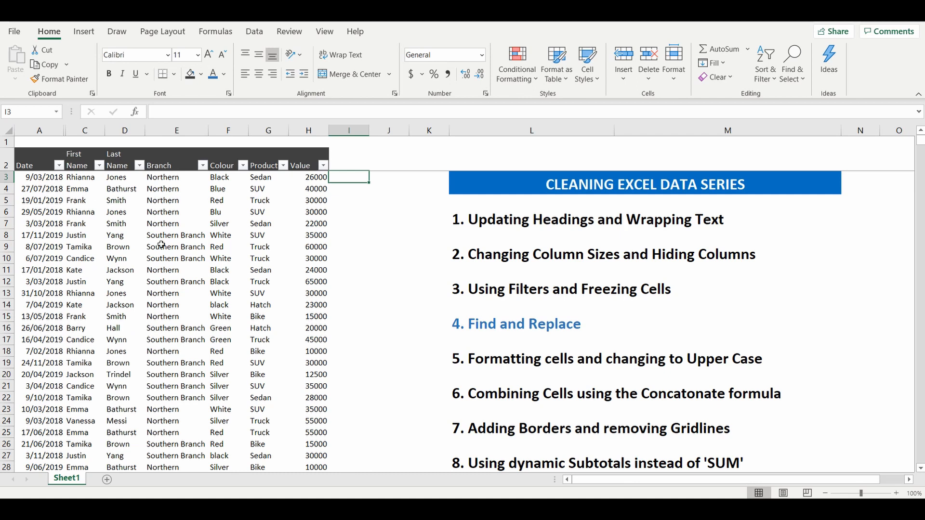
click(177, 130)
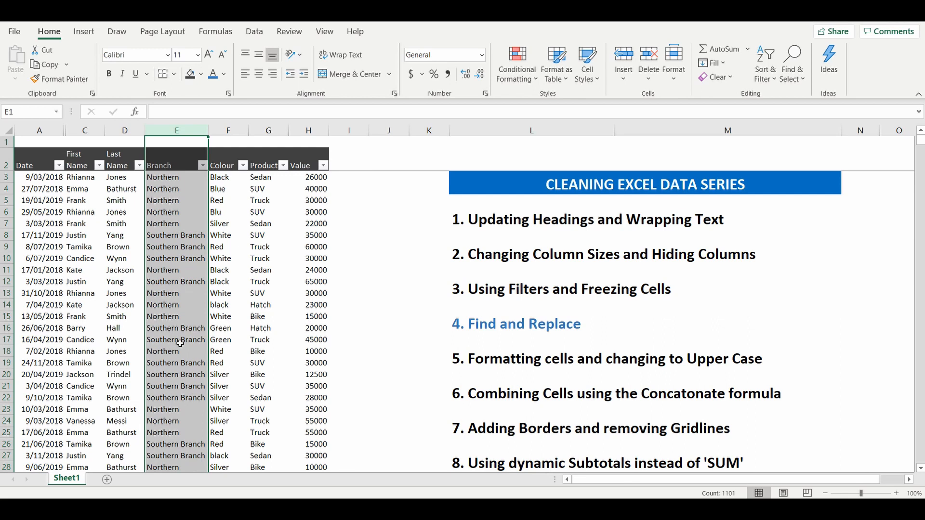
key(ctrl+f)
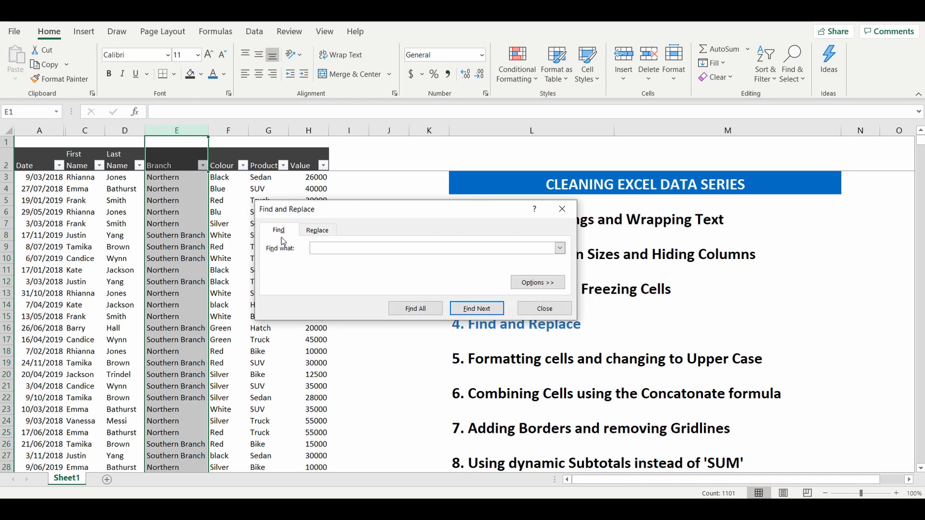
Replace all 'Northern' entries with 'Northern Branch' (589 replacements) and close the dialog.
click(316, 230)
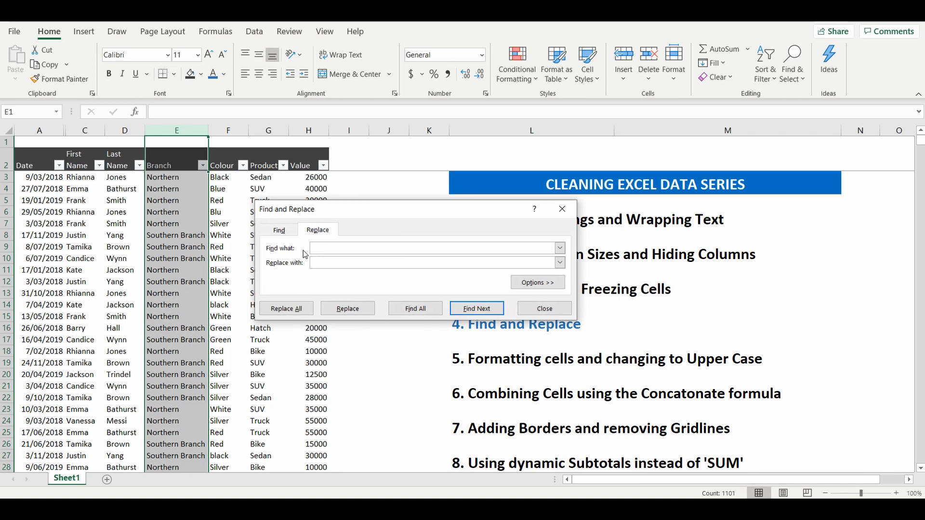
text(Northern)
click(325, 265)
text(thern)
click(283, 308)
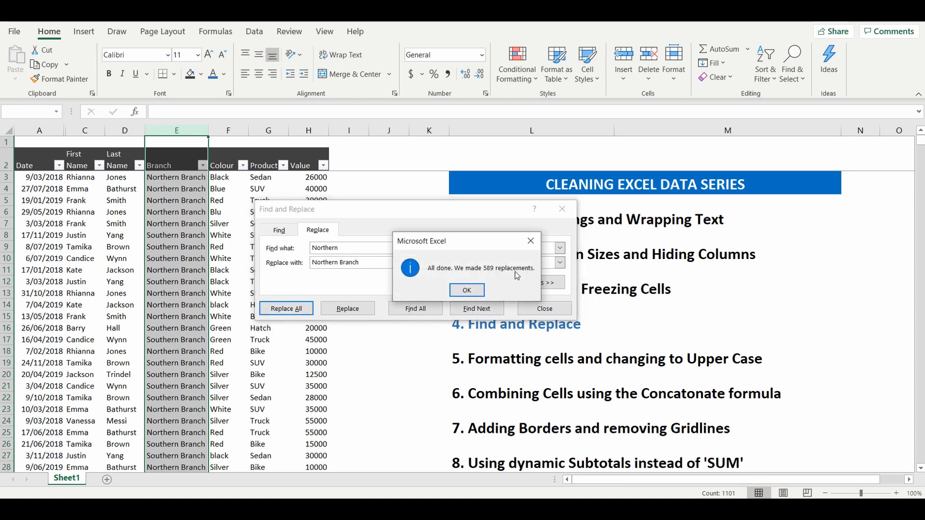
click(466, 291)
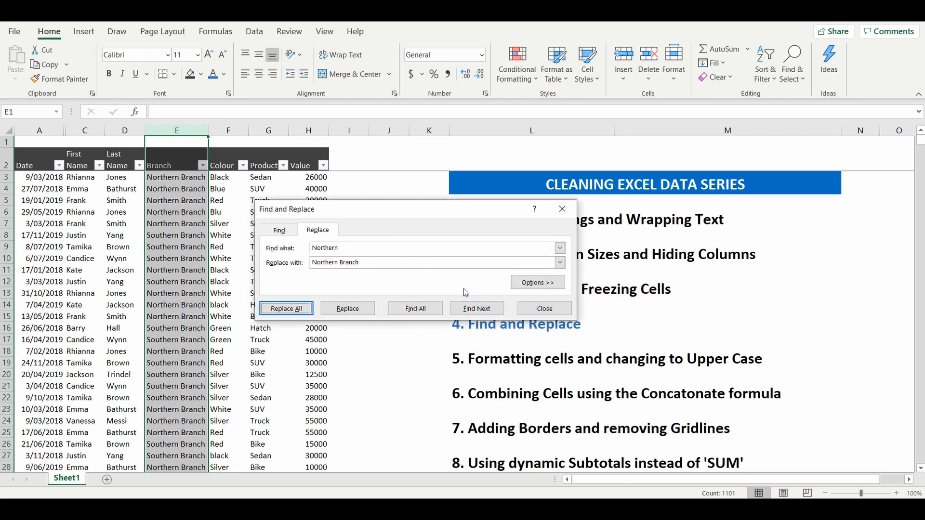
click(544, 310)
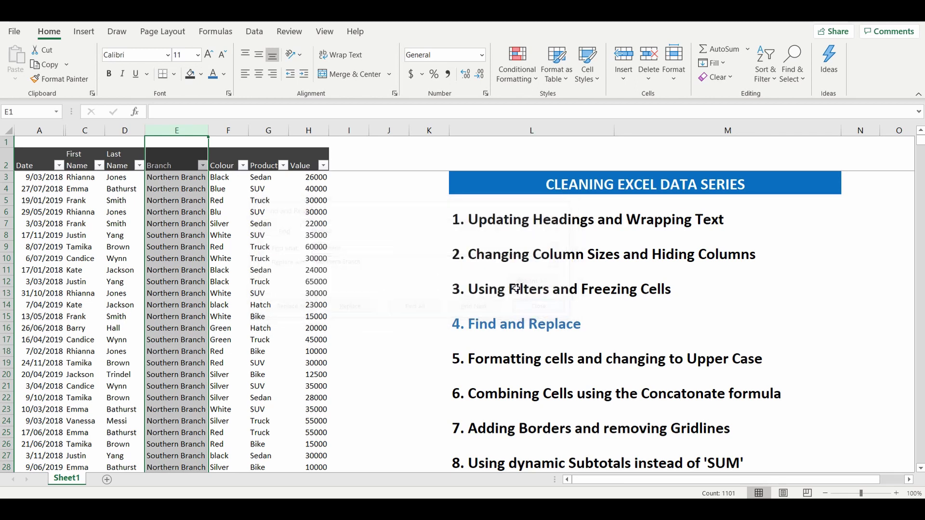
click(384, 183)
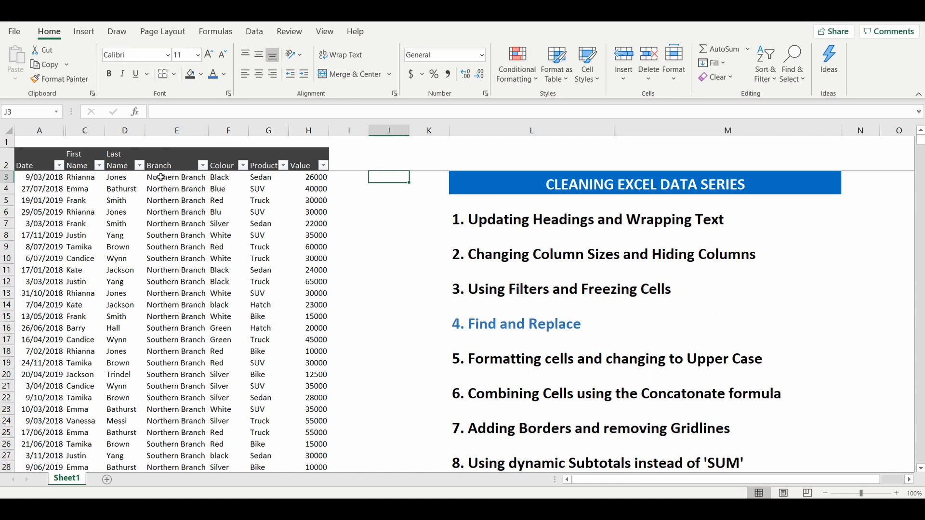
click(203, 165)
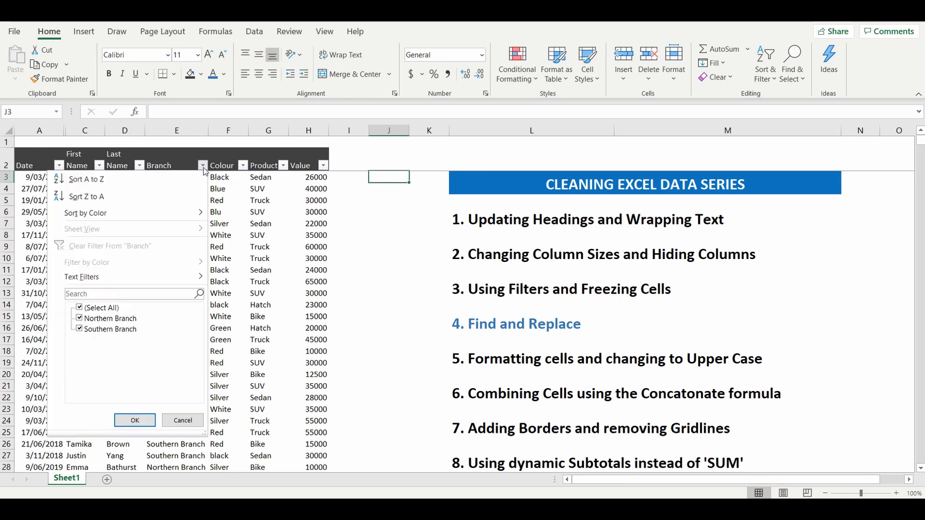
click(193, 422)
scroll(169, 340, down, 6)
scroll(170, 340, down, 6)
scroll(170, 339, up, 7)
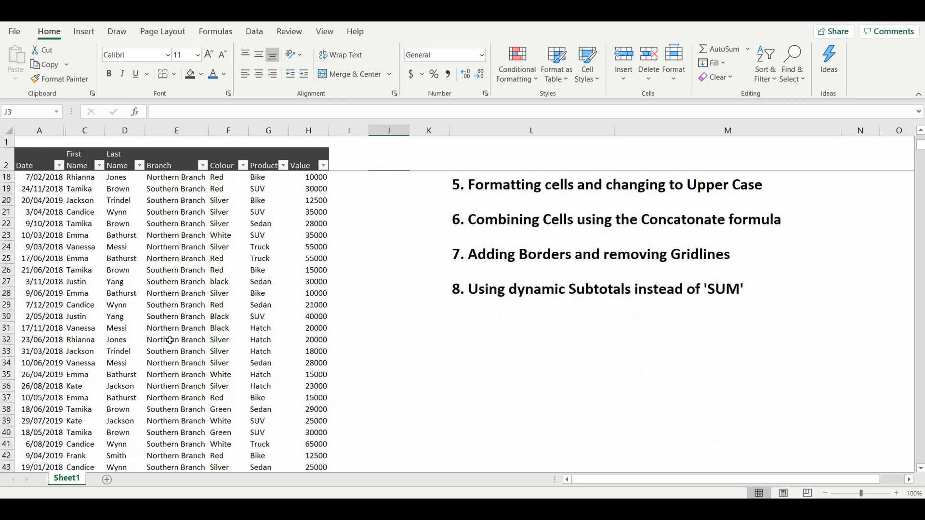
scroll(170, 339, up, 5)
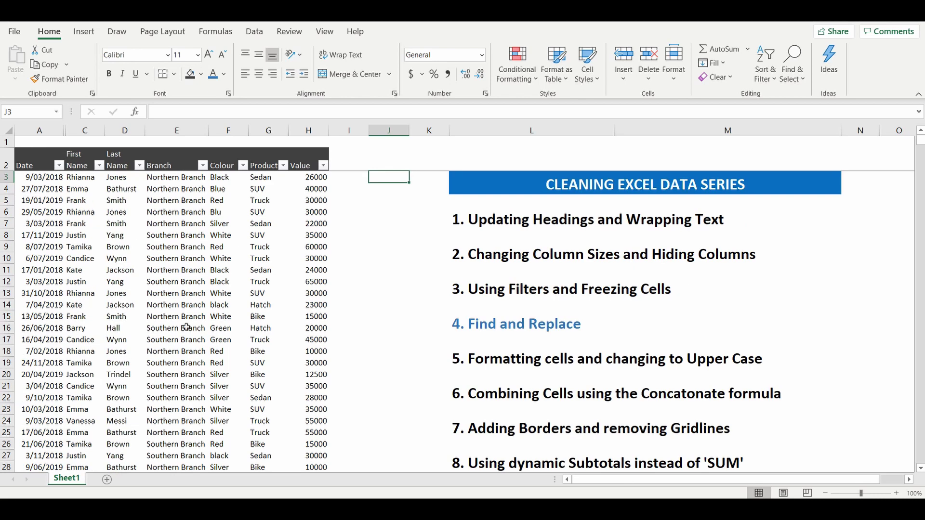
click(376, 213)
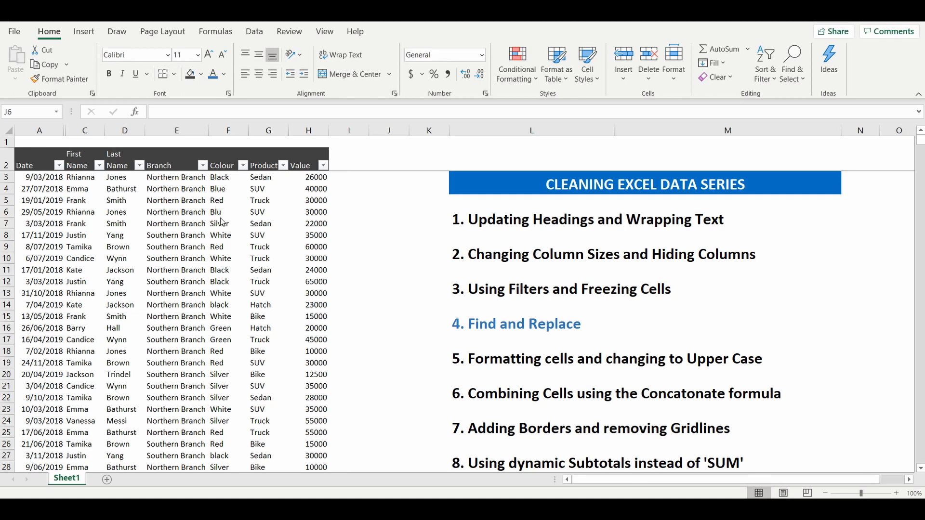
click(243, 166)
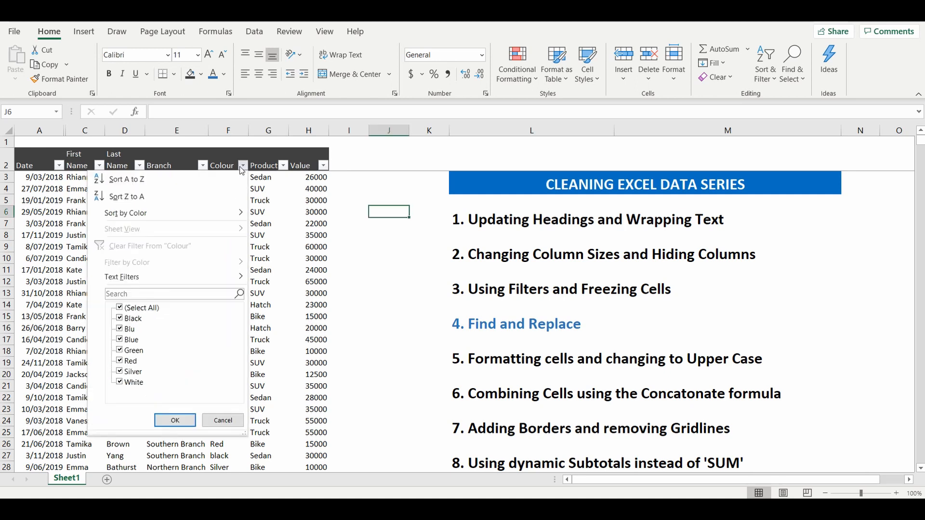
click(133, 308)
click(123, 329)
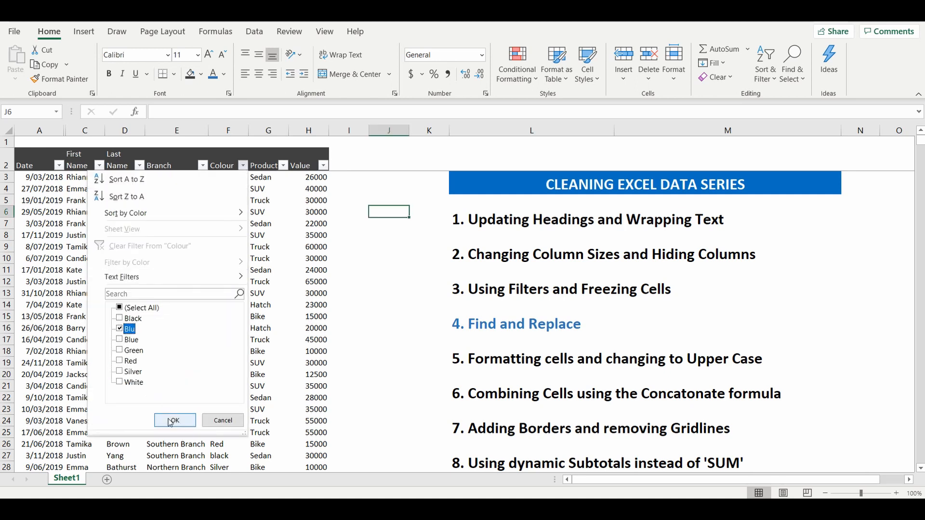
click(174, 421)
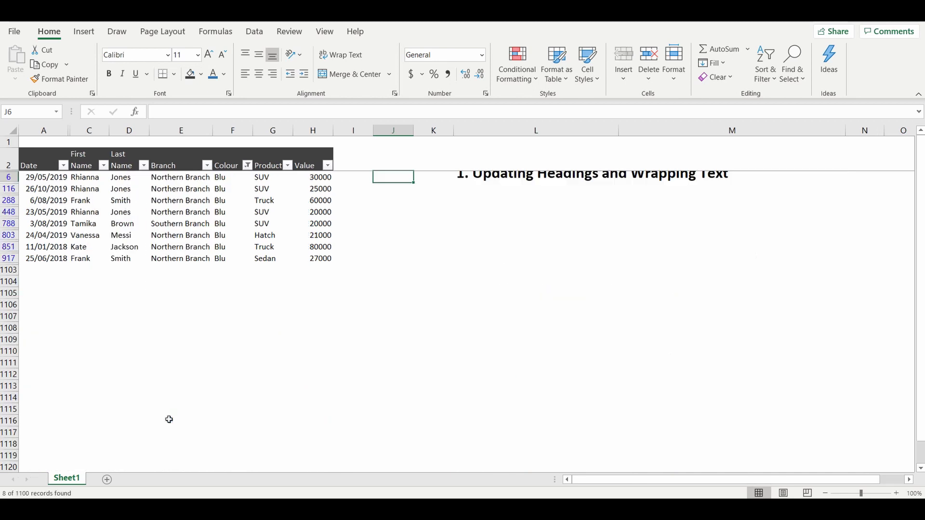
click(247, 165)
click(124, 308)
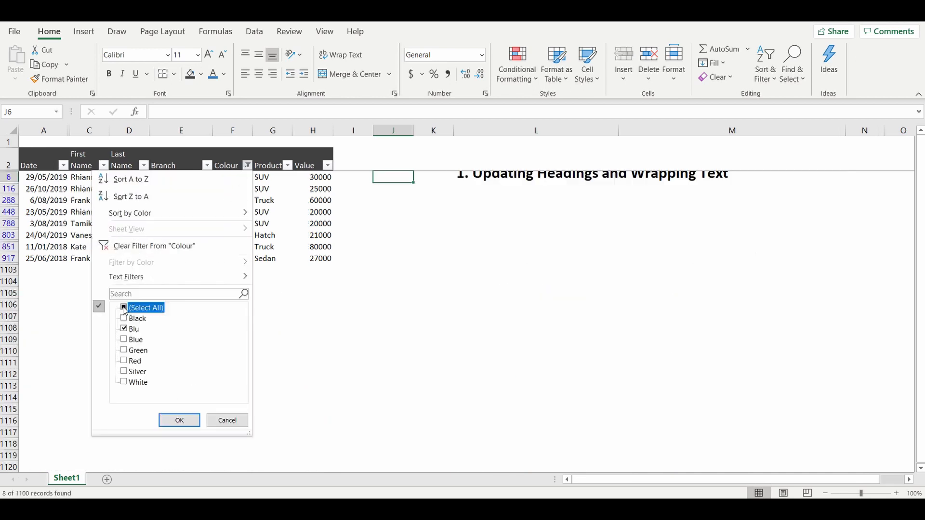
click(186, 421)
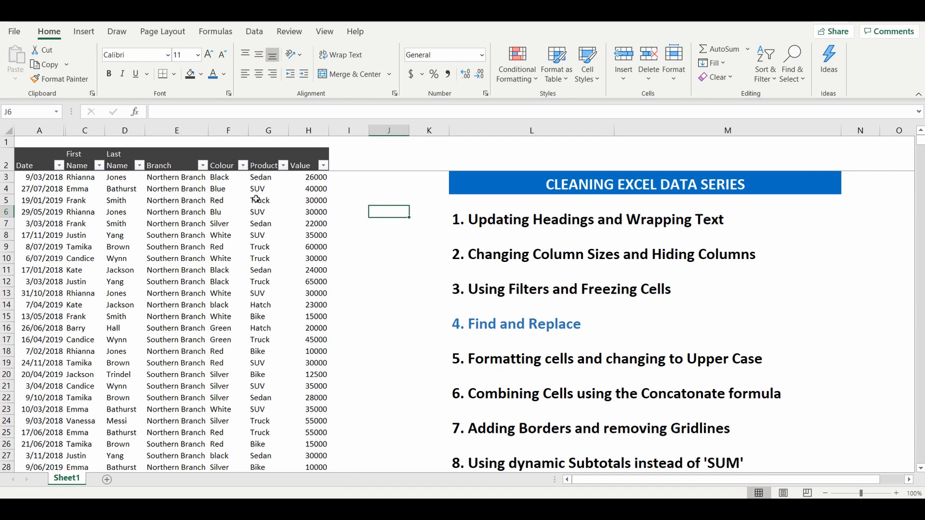
click(214, 212)
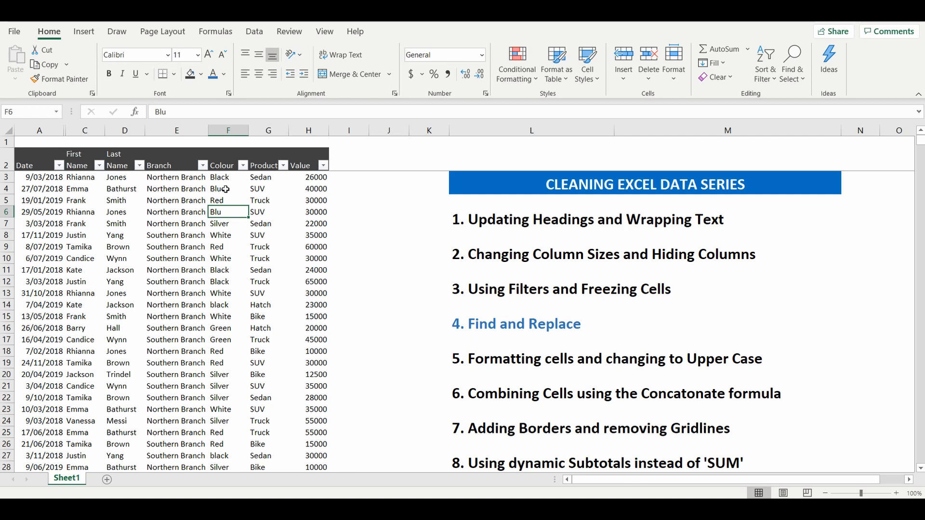
click(229, 130)
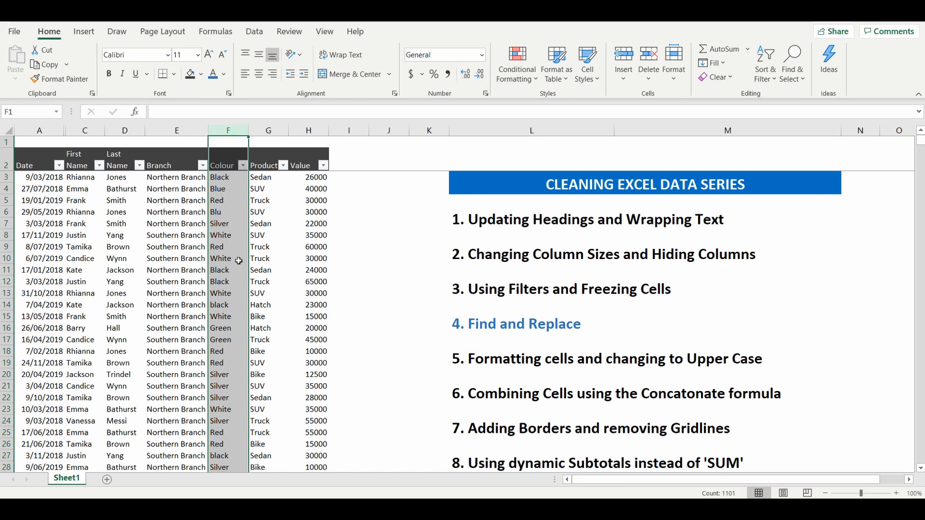
key(ctrl+f)
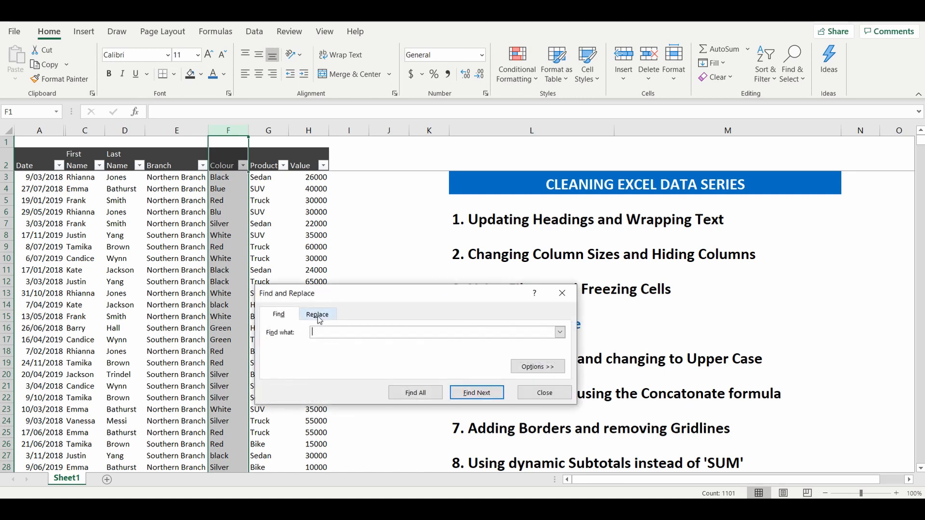
click(319, 316)
text(B)
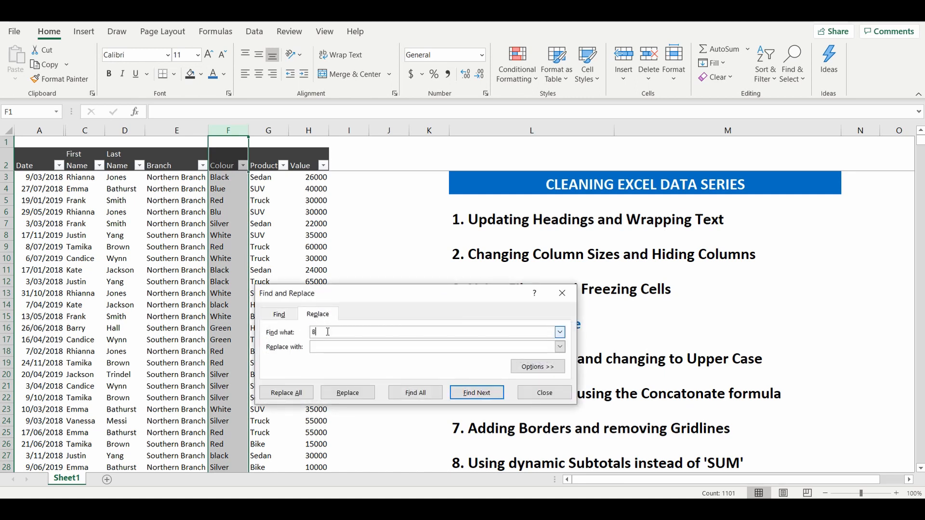
text(LU)
key(BackSpace)
key(BackSpace)
text(u)
click(315, 347)
text(LUE)
key(BackSpace)
key(BackSpace)
key(BackSpace)
text(lue)
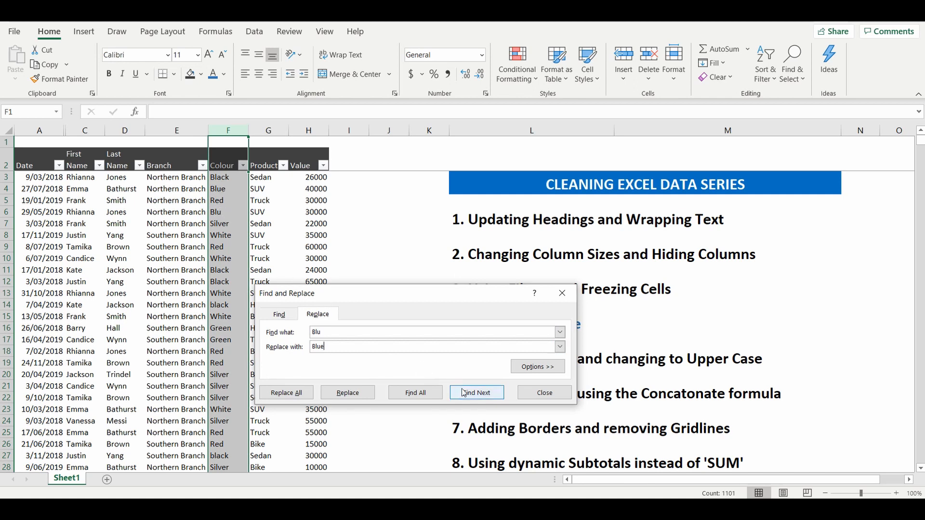
click(292, 395)
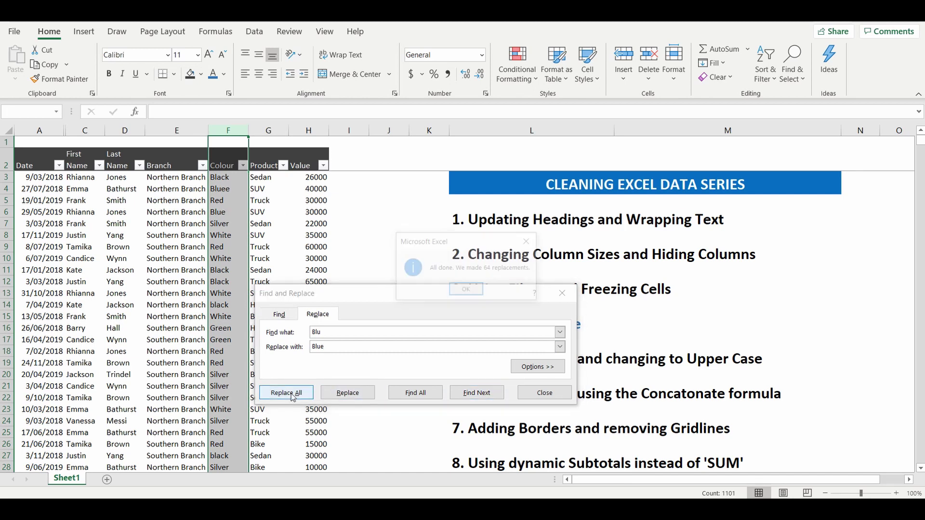
click(469, 291)
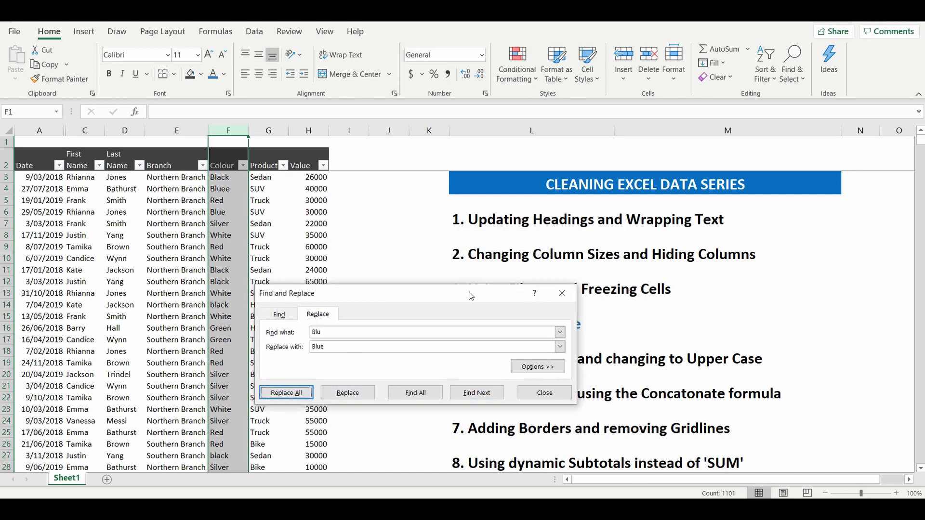
click(538, 393)
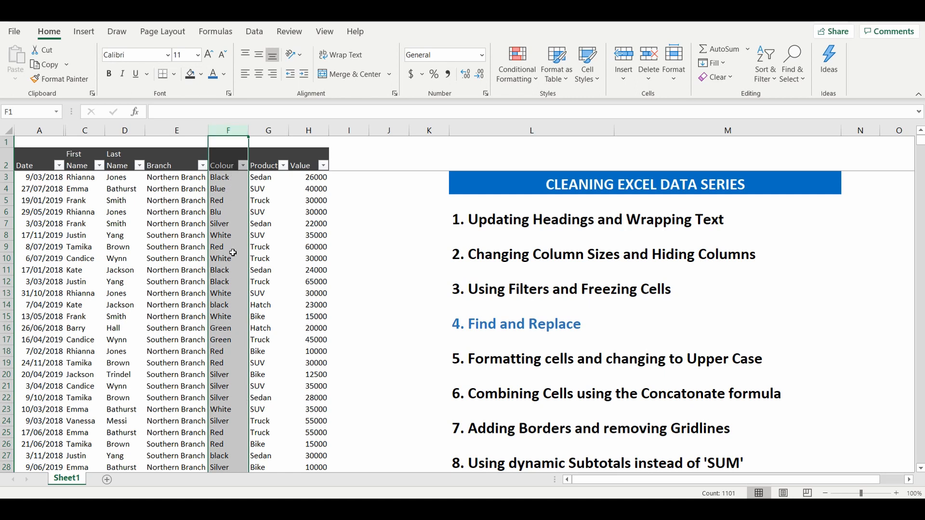
Replace whole-cell 'Blu' with 'Blue' using Match entire cell contents (8 replacements), then close.
key(ctrl+f)
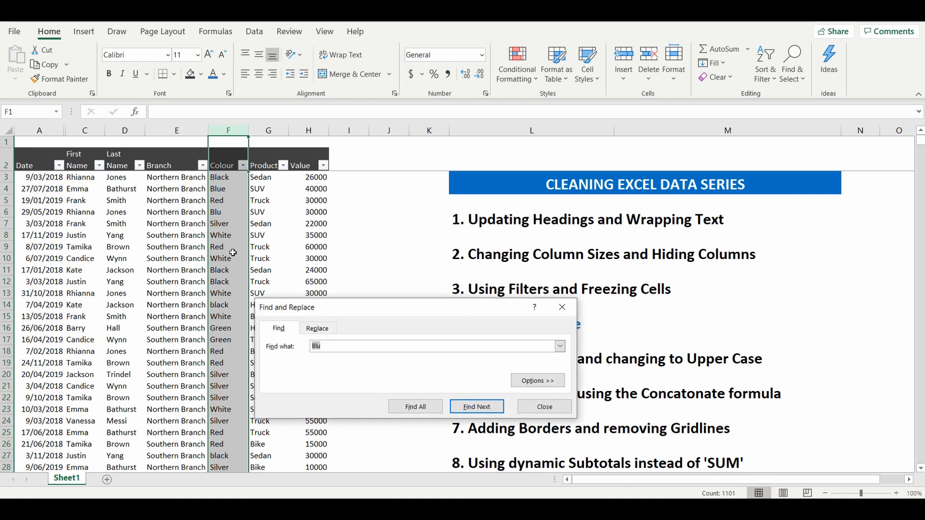
click(536, 381)
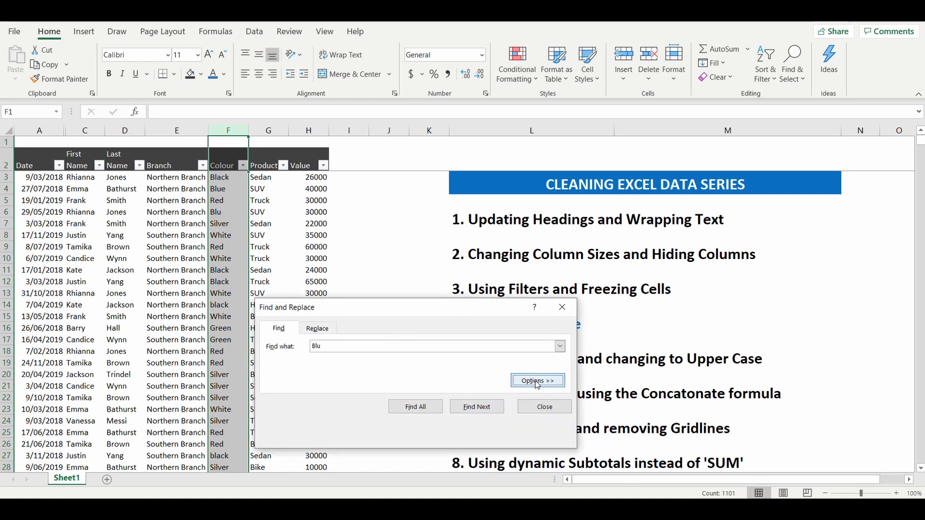
click(320, 329)
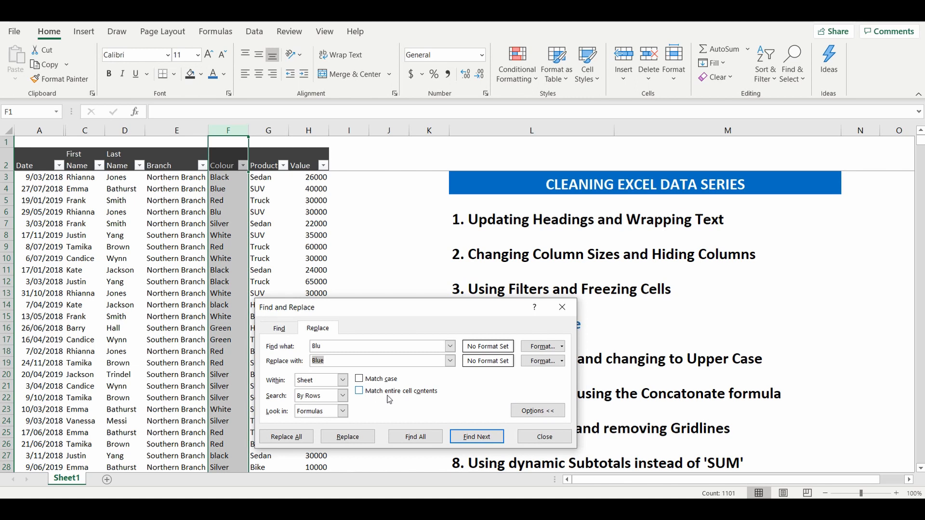
key(End)
click(360, 393)
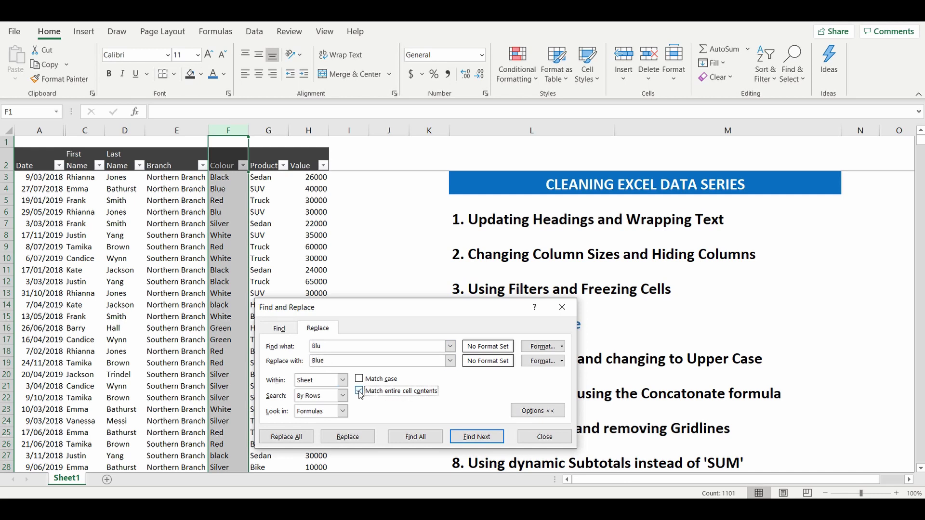
click(295, 439)
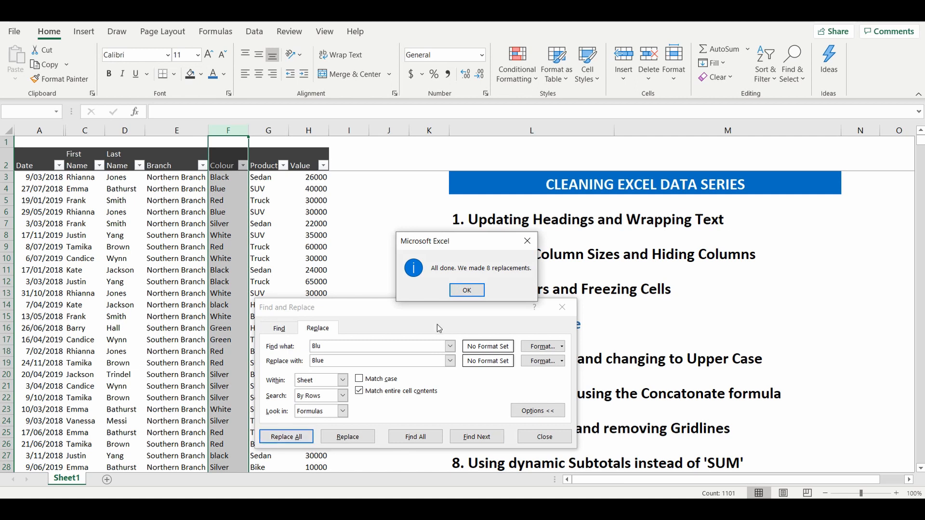
click(465, 290)
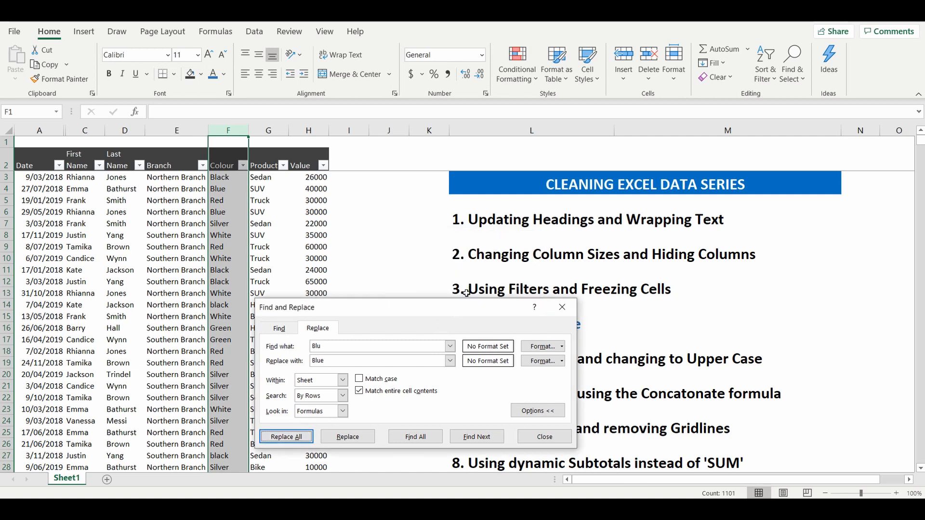
click(543, 436)
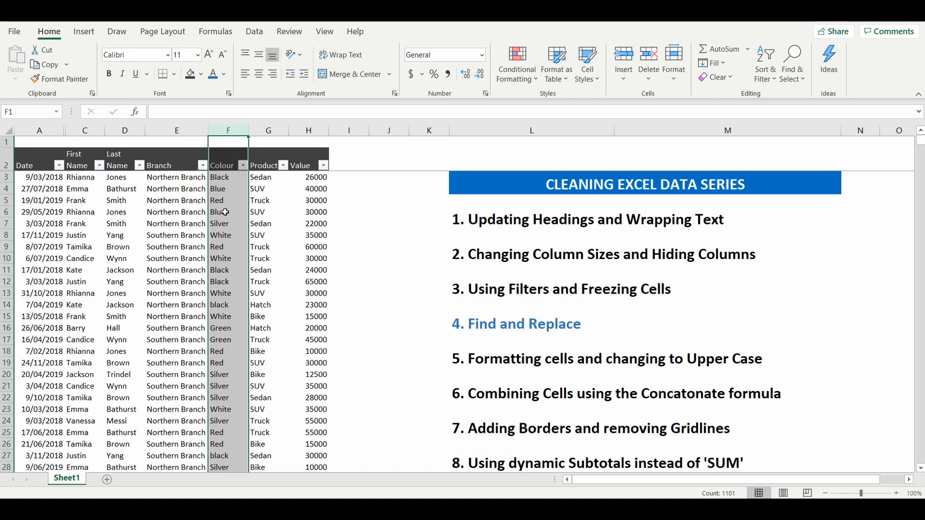
click(243, 165)
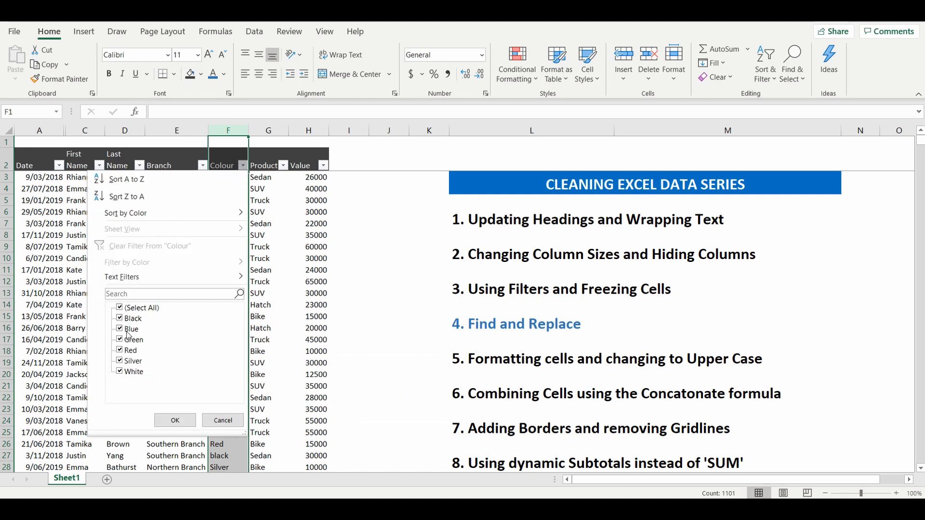
click(178, 422)
click(366, 228)
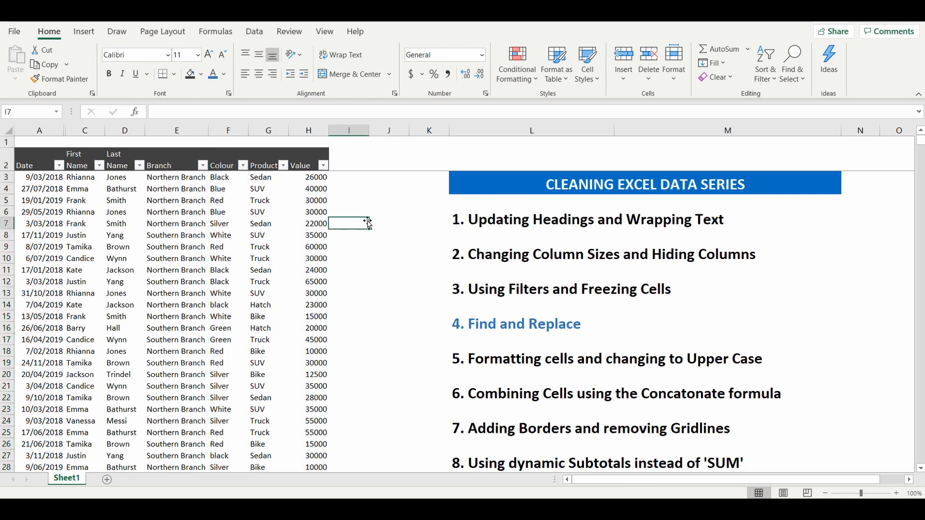